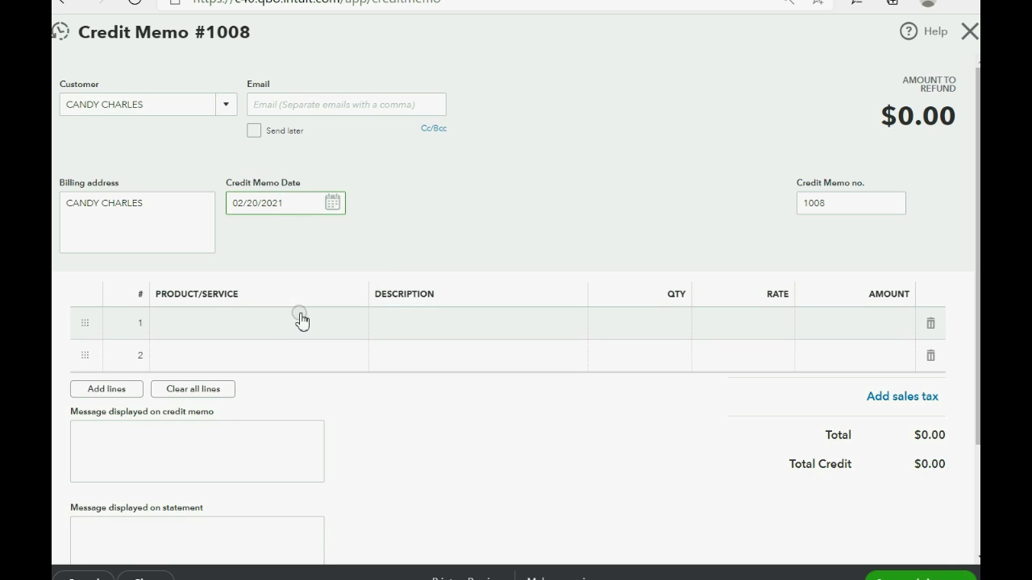
# Step: Add a LEGAL SERVICES RENDERED line with an amount of 500 to the credit memo, and save and close it
pyautogui.click(297, 328)
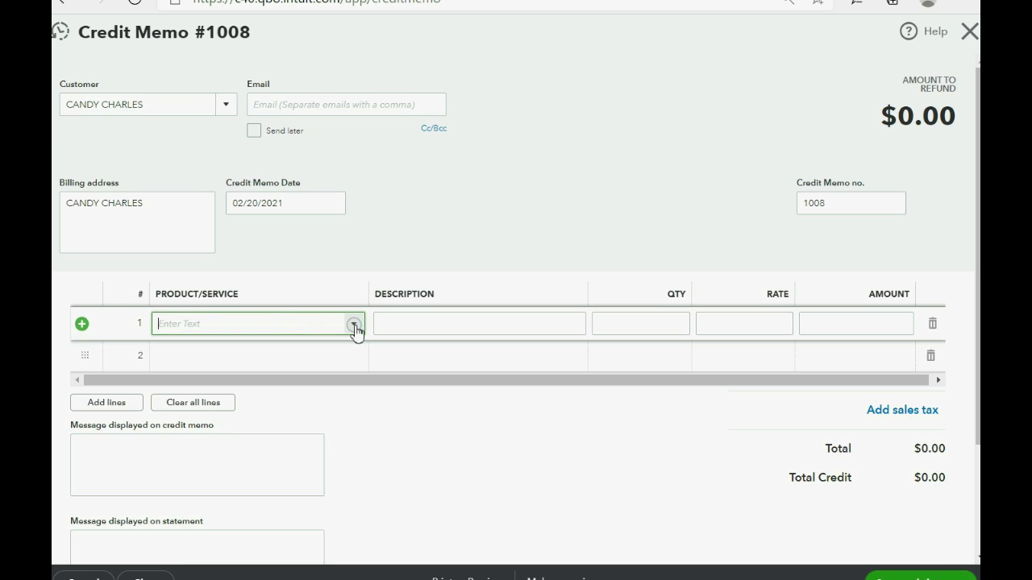
pyautogui.click(355, 325)
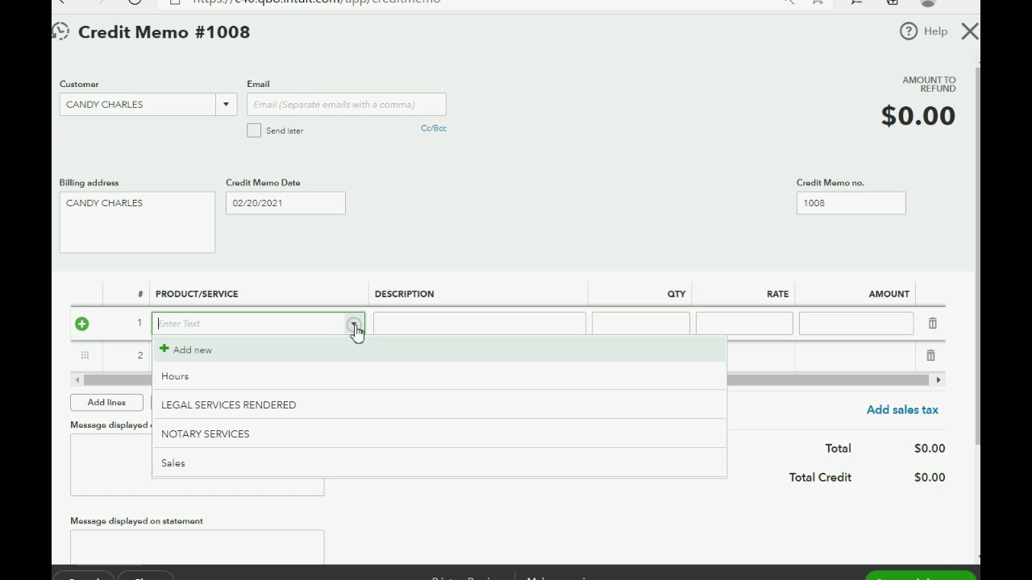
pyautogui.click(306, 411)
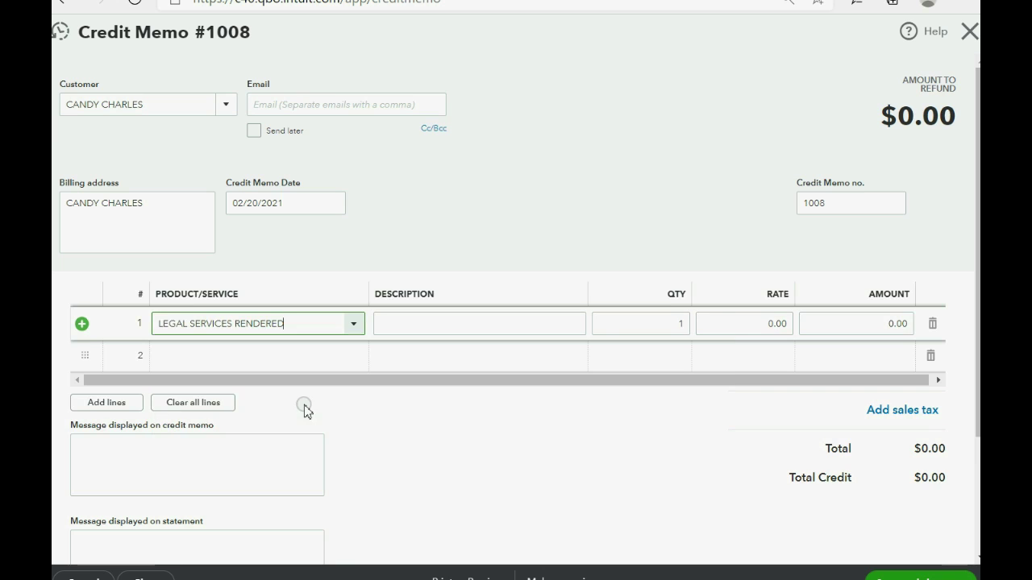
pyautogui.click(910, 327)
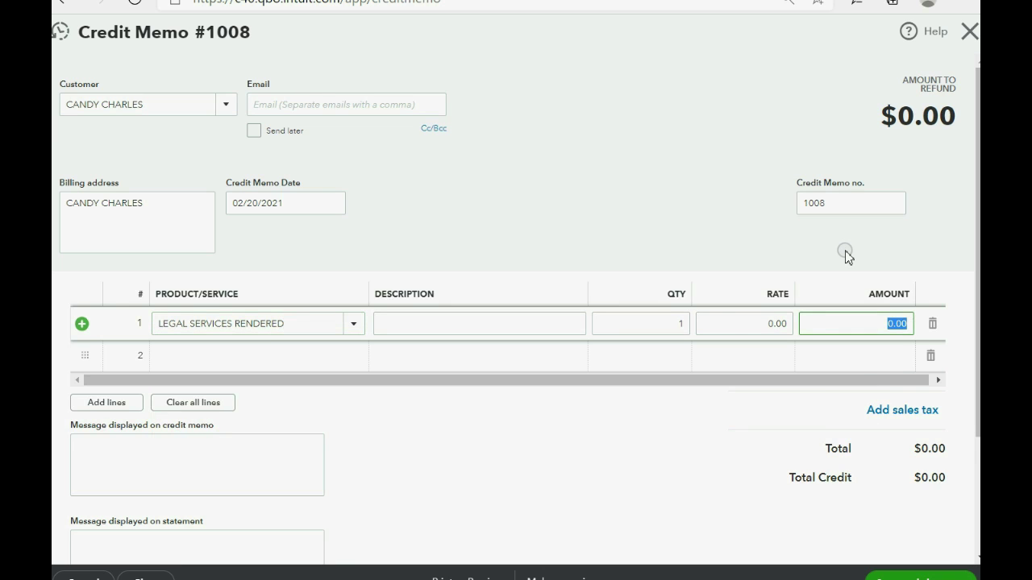
pyautogui.write('500')
pyautogui.press('Tab')
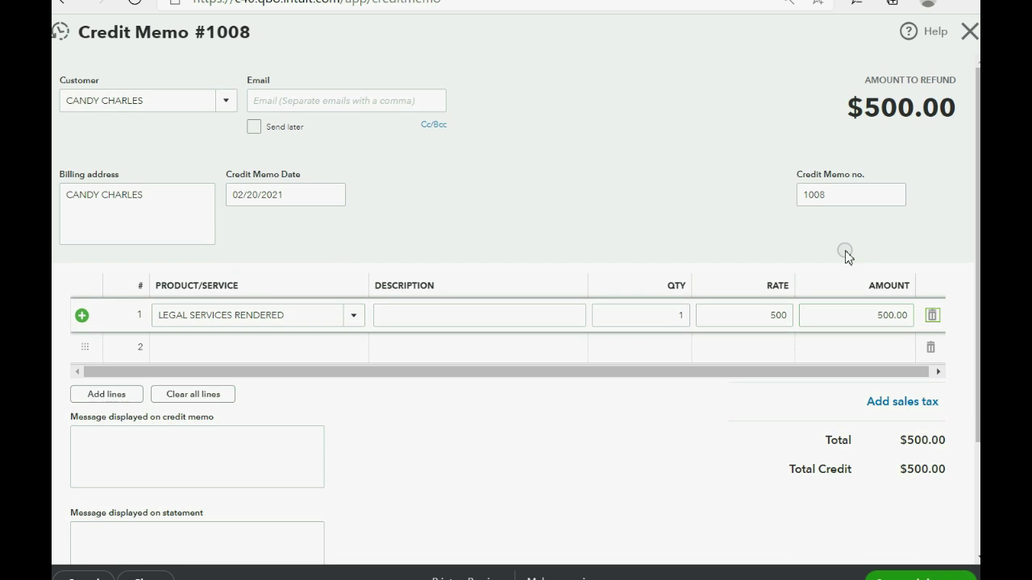
pyautogui.click(927, 575)
pyautogui.click(927, 575)
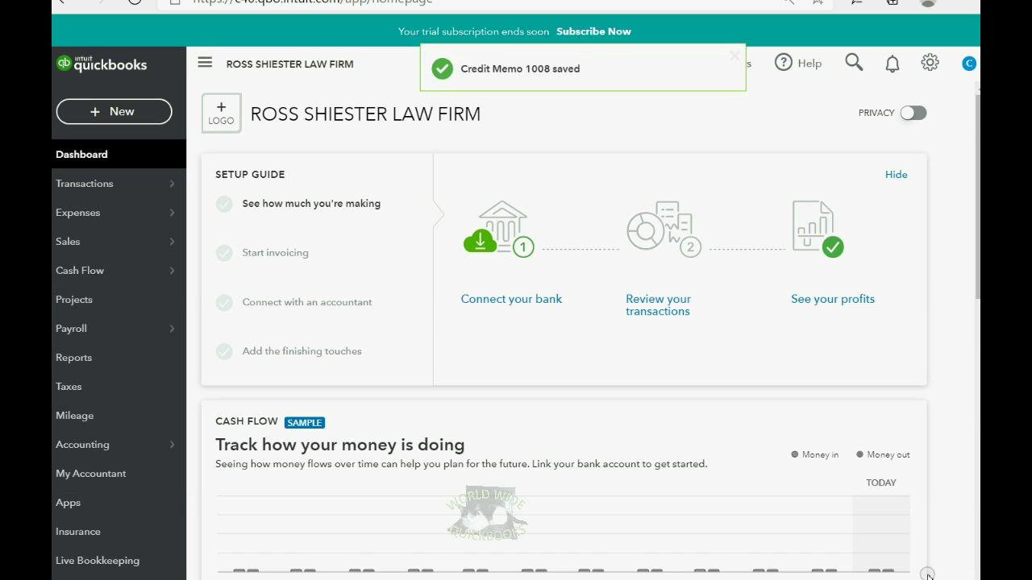
# Step: Open the custom Trial Balance report to review the account balances, including unearned legal fees
pyautogui.click(81, 359)
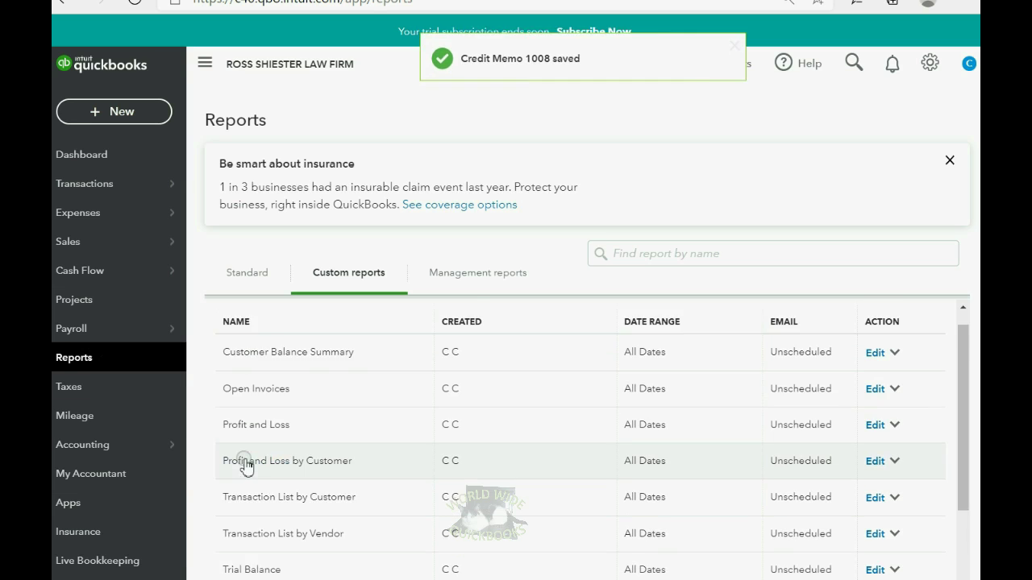
pyautogui.scroll(-1, 250, 484)
pyautogui.click(251, 545)
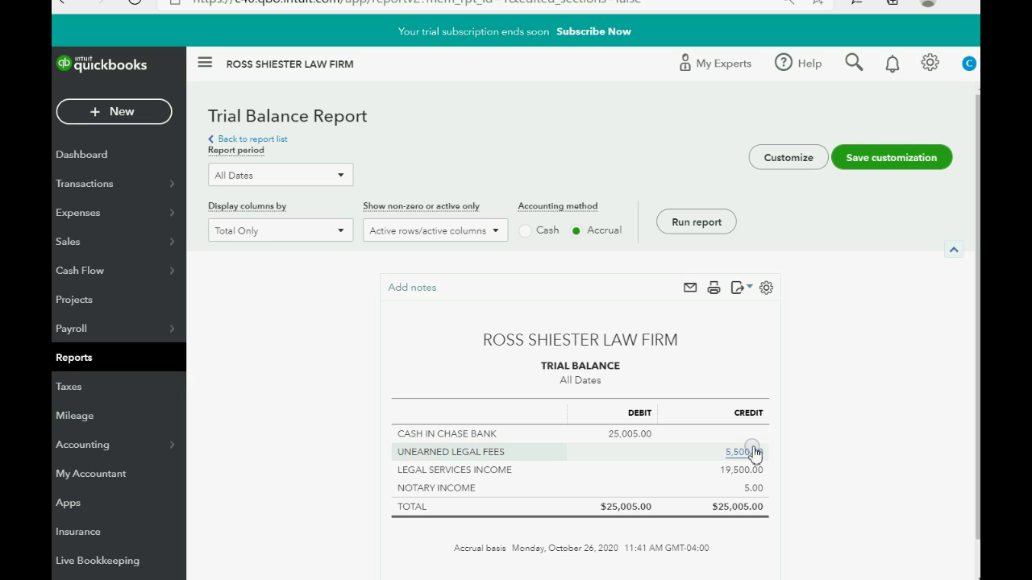
# Step: Run the custom Open Invoices report and inspect the amounts on the invoice due 02/15/2021, closing the invoice when finished
pyautogui.click(95, 361)
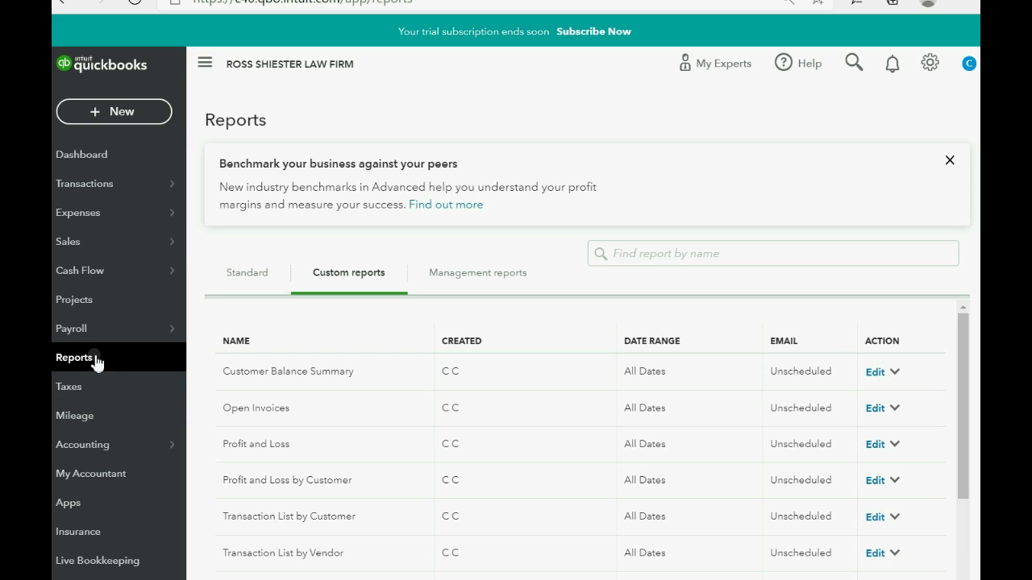
pyautogui.click(276, 410)
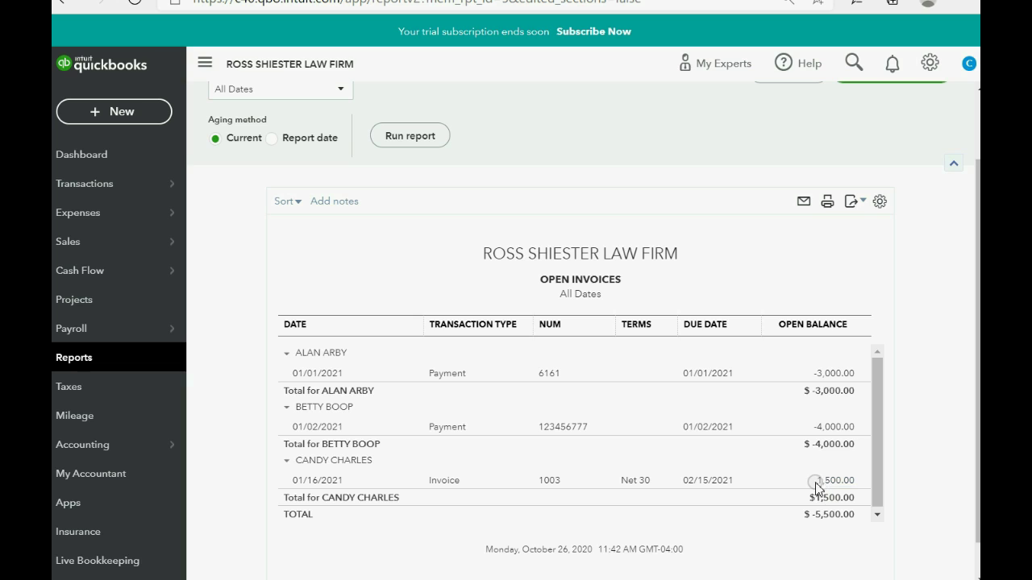
pyautogui.click(716, 481)
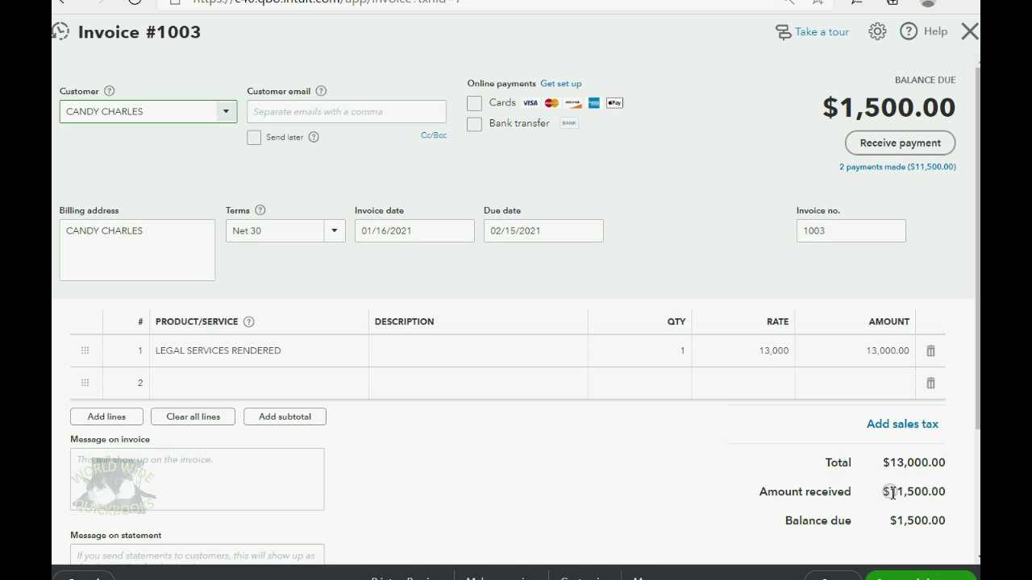
pyautogui.moveTo(892, 491)
pyautogui.mouseDown()
pyautogui.moveTo(946, 493)
pyautogui.moveTo(890, 485)
pyautogui.mouseUp()
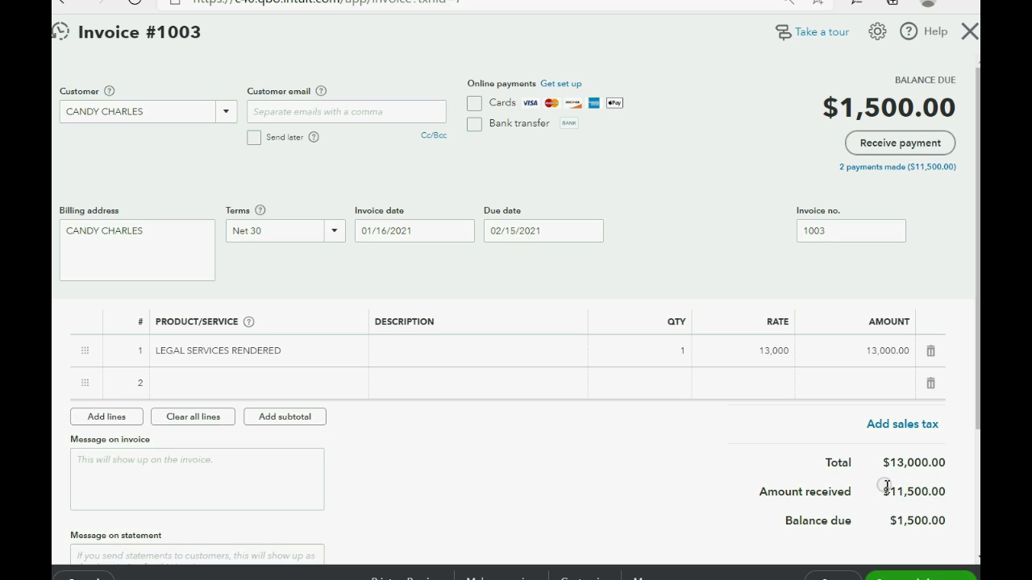
pyautogui.click(968, 36)
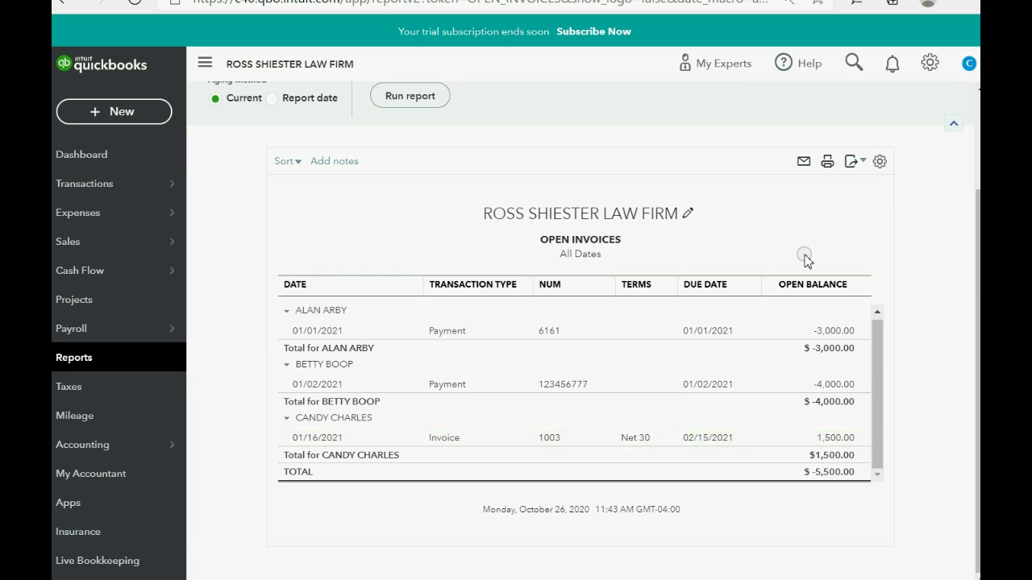
# Step: Open the custom Transaction List by Customer report and view its columns from date to amount
pyautogui.click(91, 359)
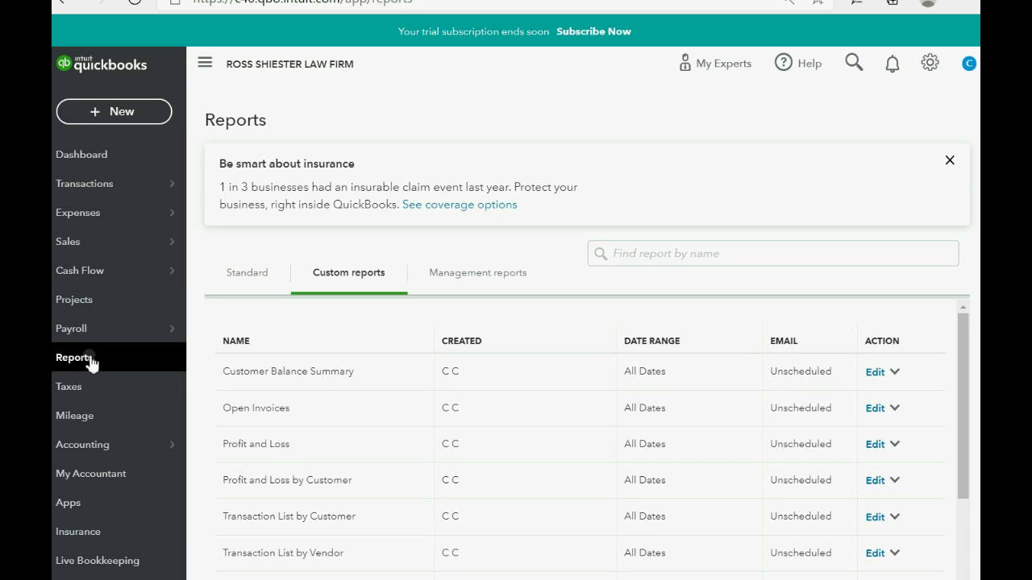
pyautogui.scroll(-2, 299, 362)
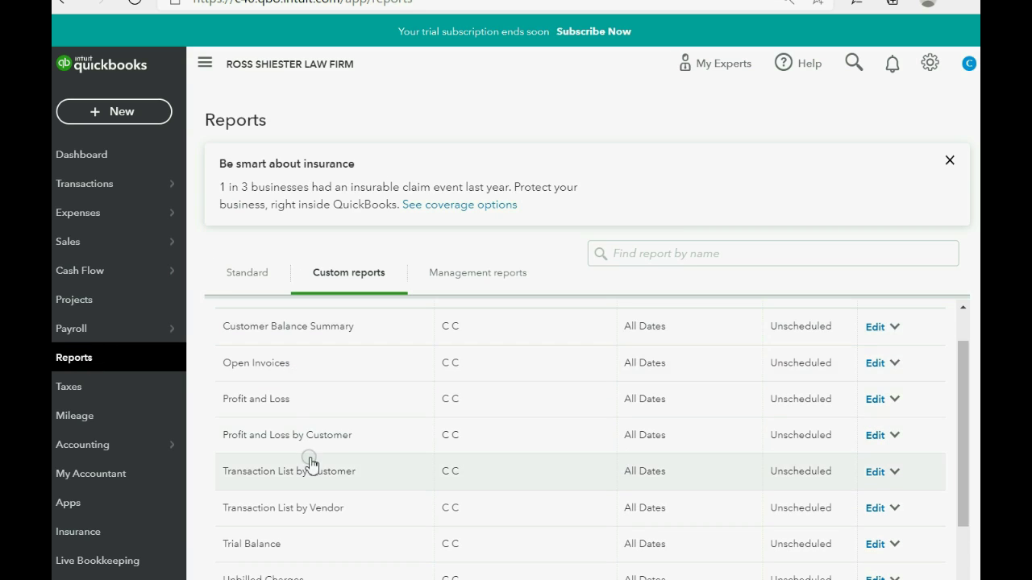
pyautogui.click(311, 470)
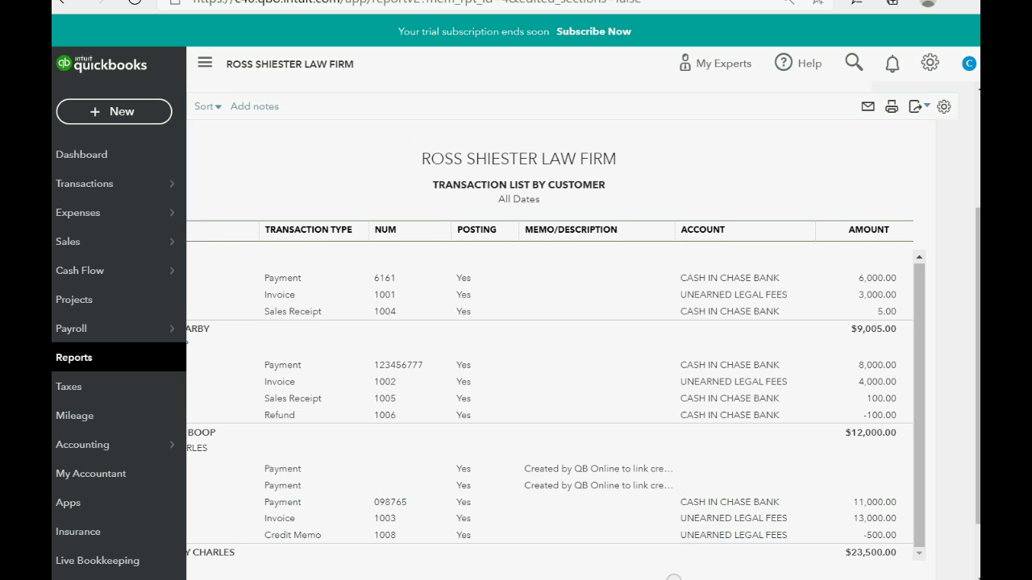
pyautogui.moveTo(673, 579); pyautogui.dragTo(579, 579)
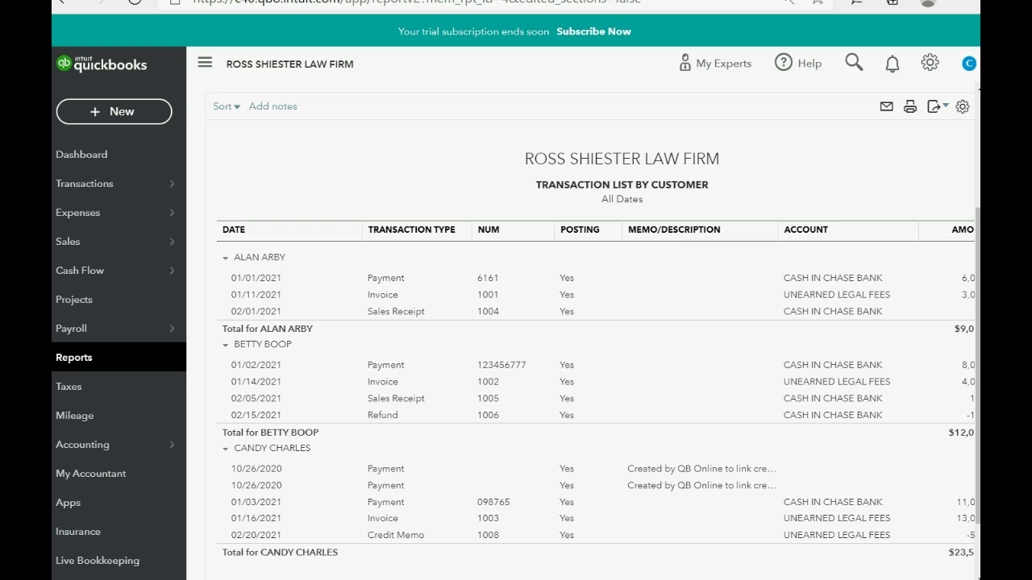
# Step: Examine the dates, transaction types and memos of the two 10/26/2020 payments and the 02/20/2021 credit memo in the report
pyautogui.click(390, 485)
pyautogui.click(392, 475)
pyautogui.click(270, 470)
pyautogui.click(273, 470)
pyautogui.click(275, 535)
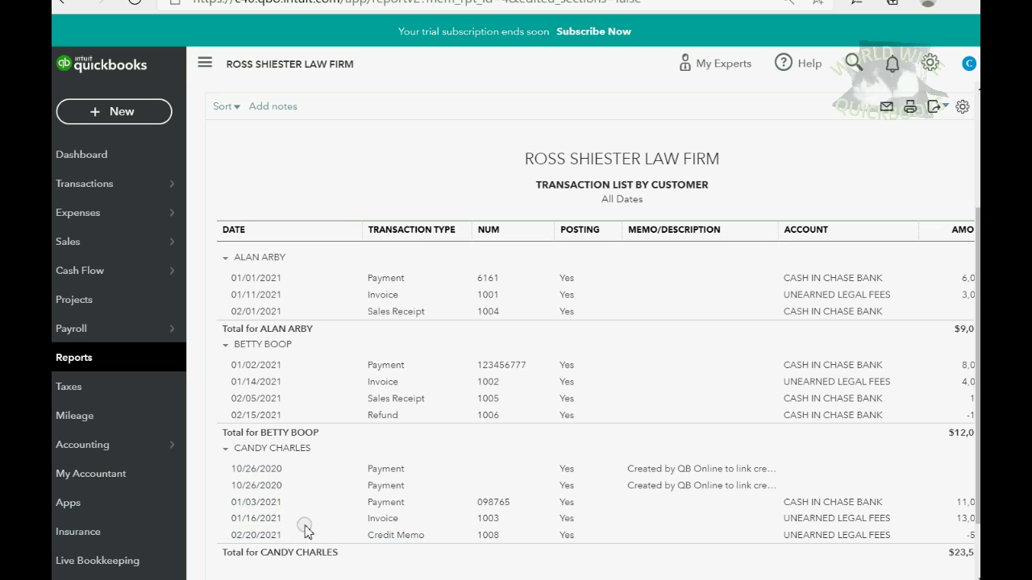
pyautogui.click(268, 536)
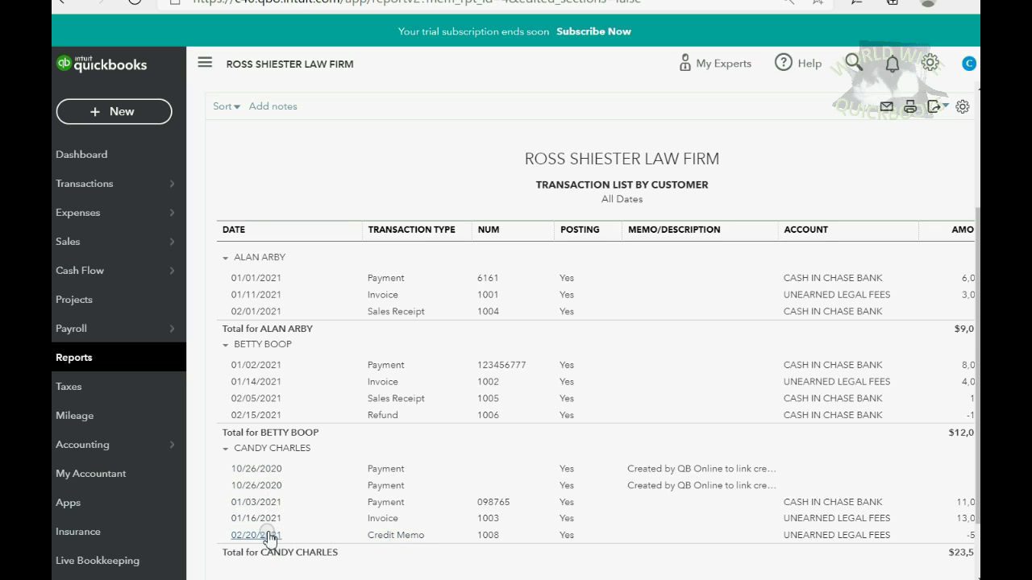
pyautogui.click(261, 471)
pyautogui.click(373, 476)
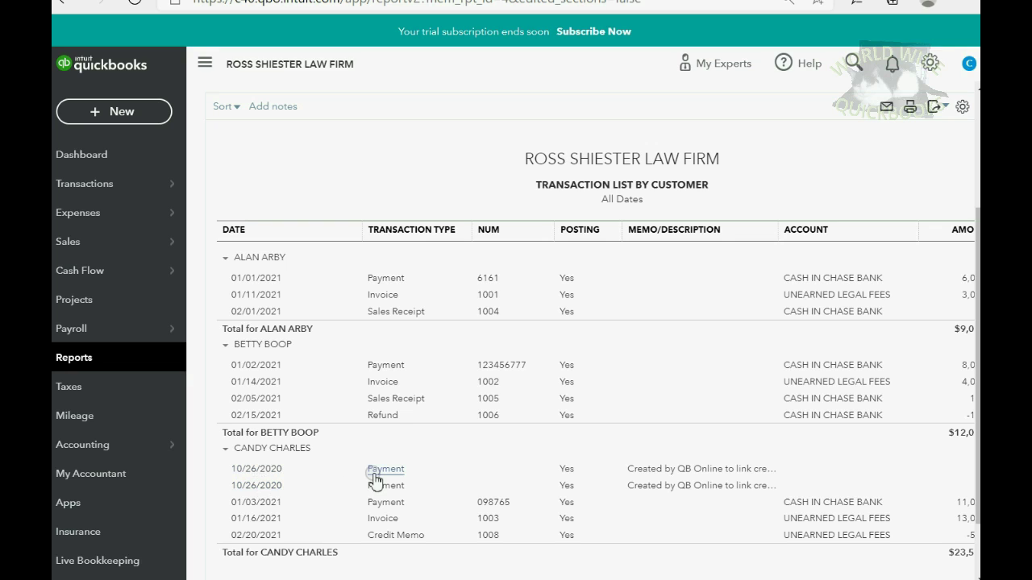
pyautogui.click(671, 468)
pyautogui.click(671, 486)
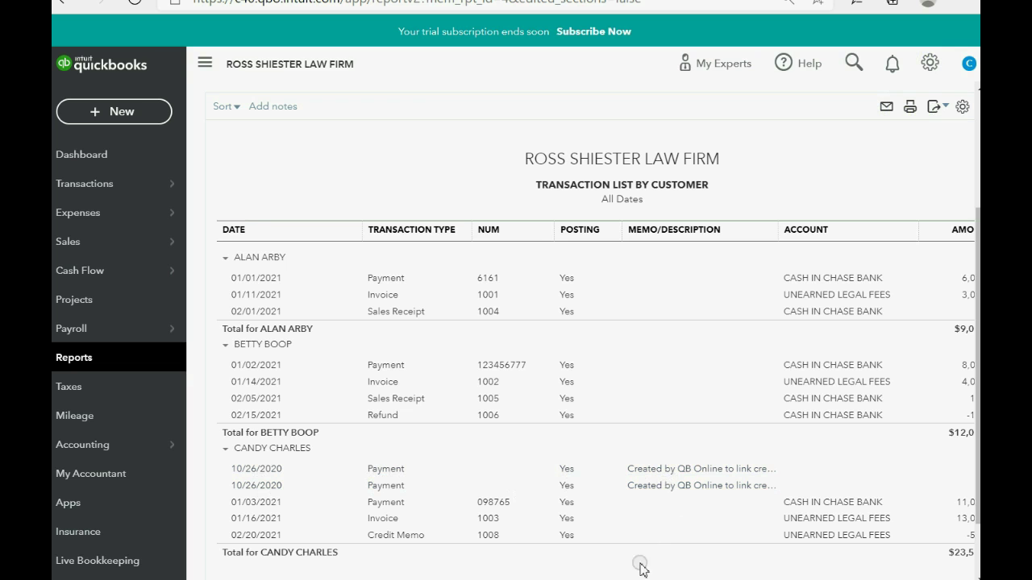
pyautogui.moveTo(633, 579)
pyautogui.mouseDown()
pyautogui.moveTo(756, 579)
pyautogui.moveTo(625, 579)
pyautogui.mouseUp()
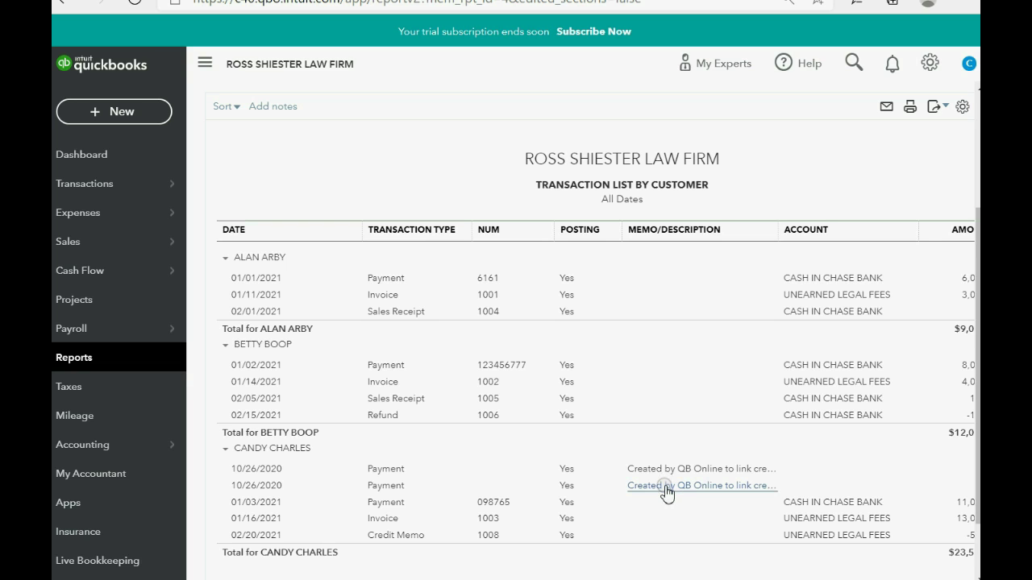
# Step: Open the second 10/26/2020 payment and review which invoice and credit memo it links, including its memo
pyautogui.doubleClick(389, 488)
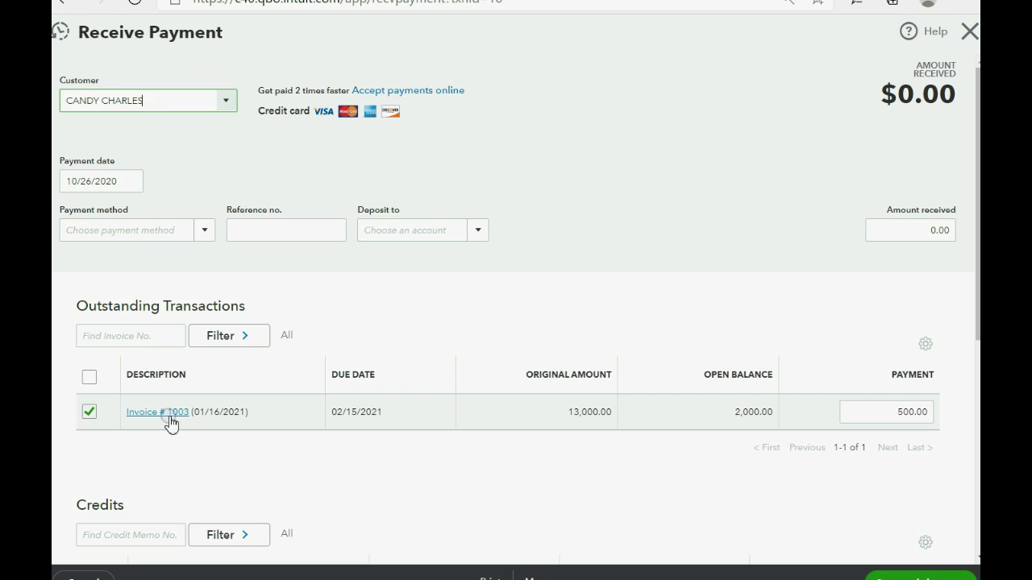
pyautogui.scroll(-2, 890, 426)
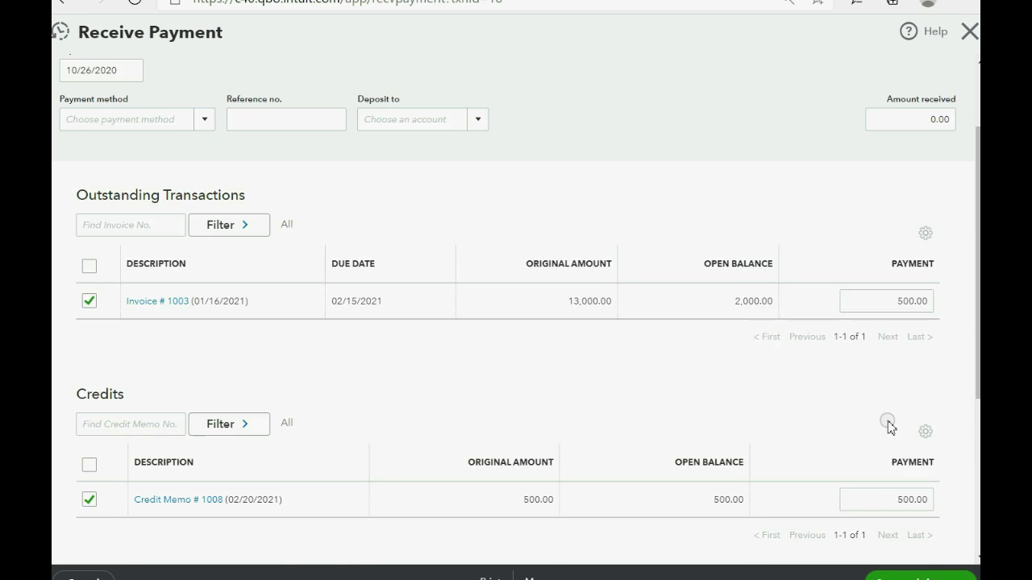
pyautogui.scroll(-3, 890, 425)
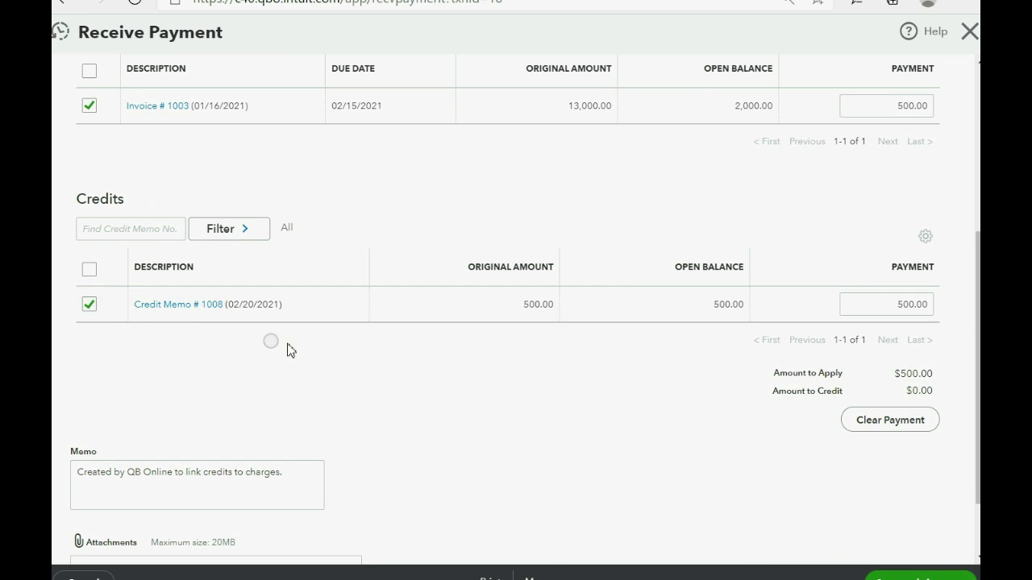
pyautogui.scroll(1, 732, 208)
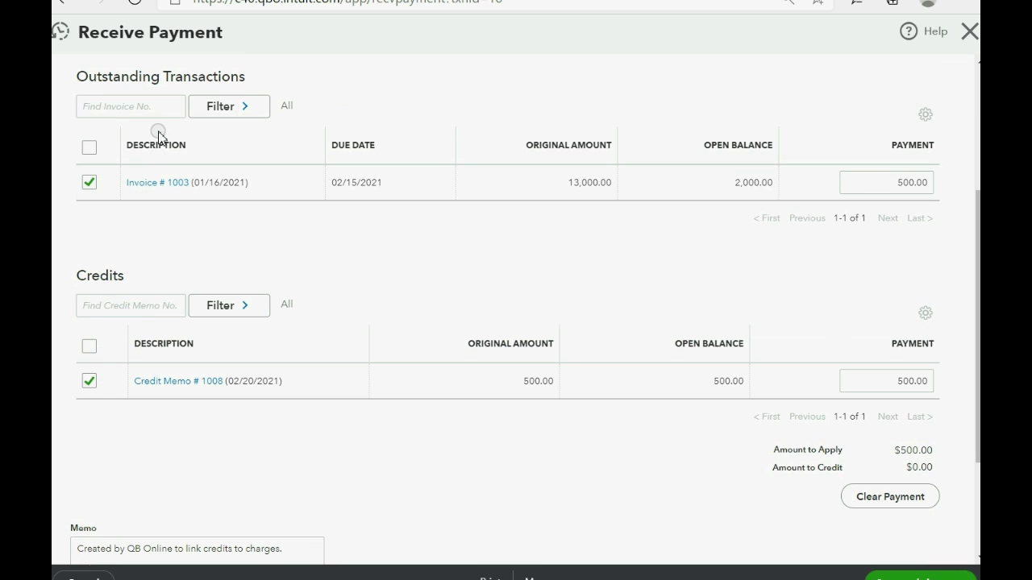
pyautogui.moveTo(223, 32); pyautogui.dragTo(83, 25)
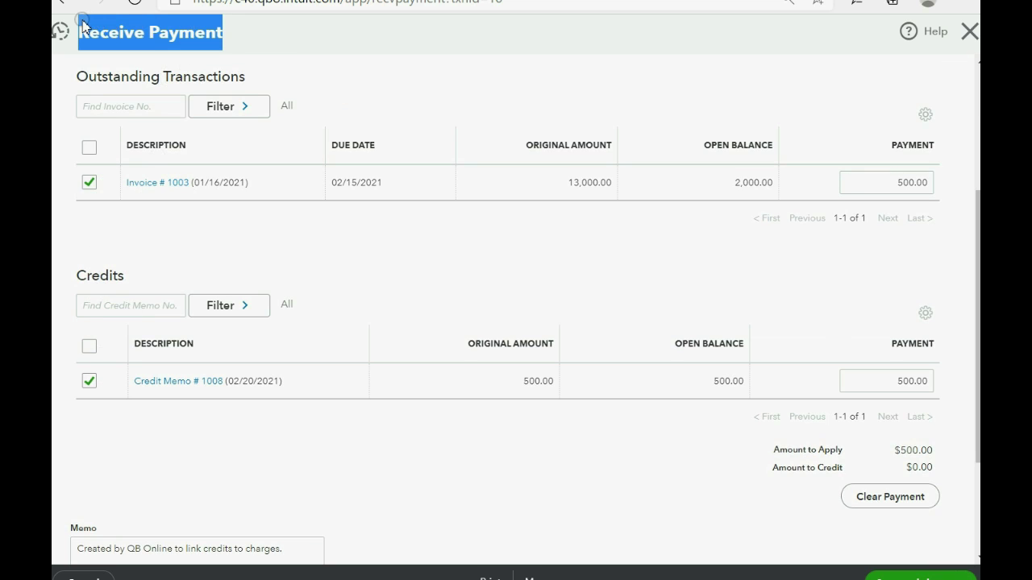
pyautogui.click(250, 42)
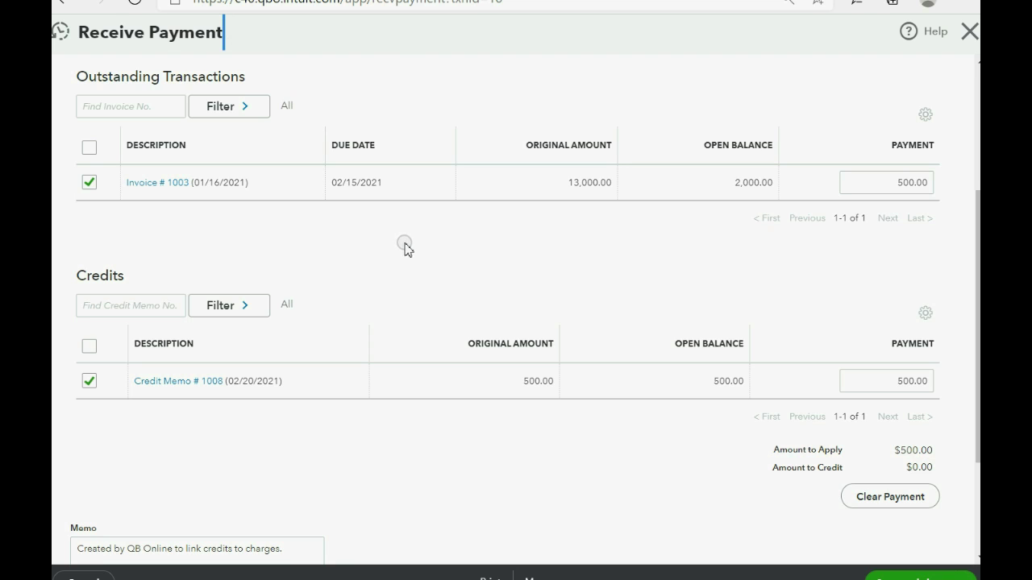
# Step: Check the payment's amount received and the outstanding invoice to which it is applied
pyautogui.scroll(2, 407, 254)
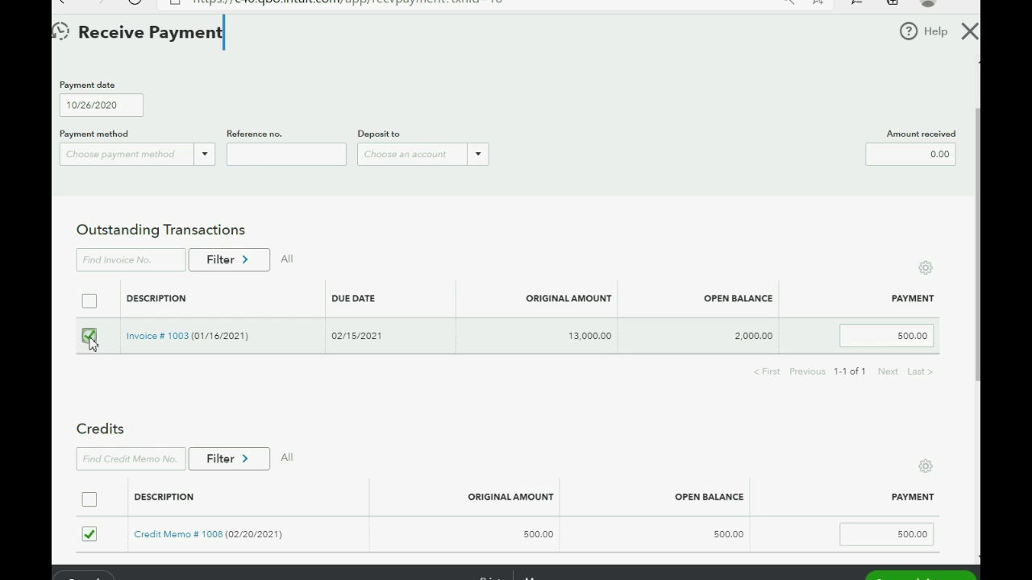
pyautogui.click(922, 155)
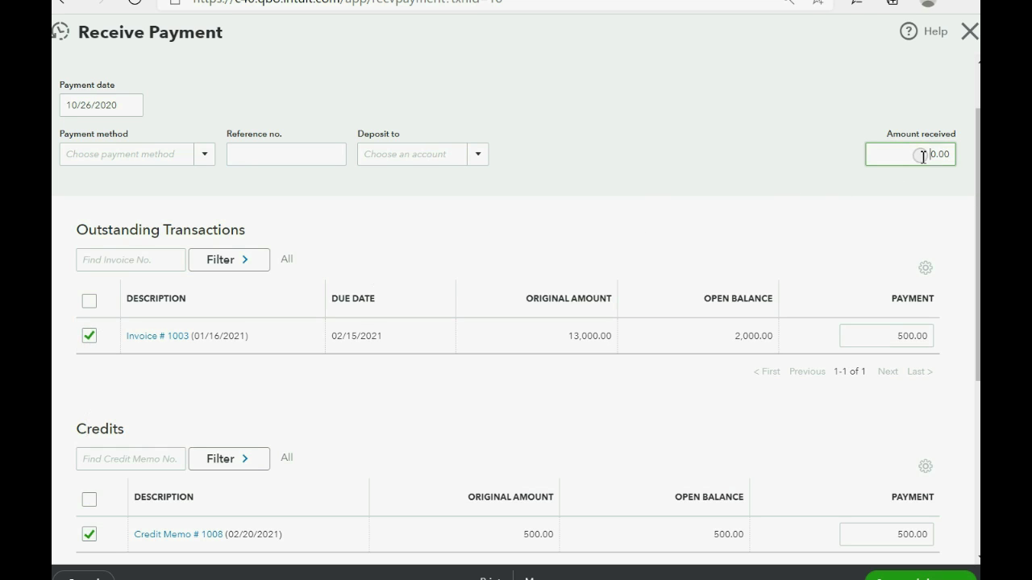
pyautogui.moveTo(923, 156)
pyautogui.mouseDown()
pyautogui.moveTo(949, 159)
pyautogui.moveTo(921, 158)
pyautogui.mouseUp()
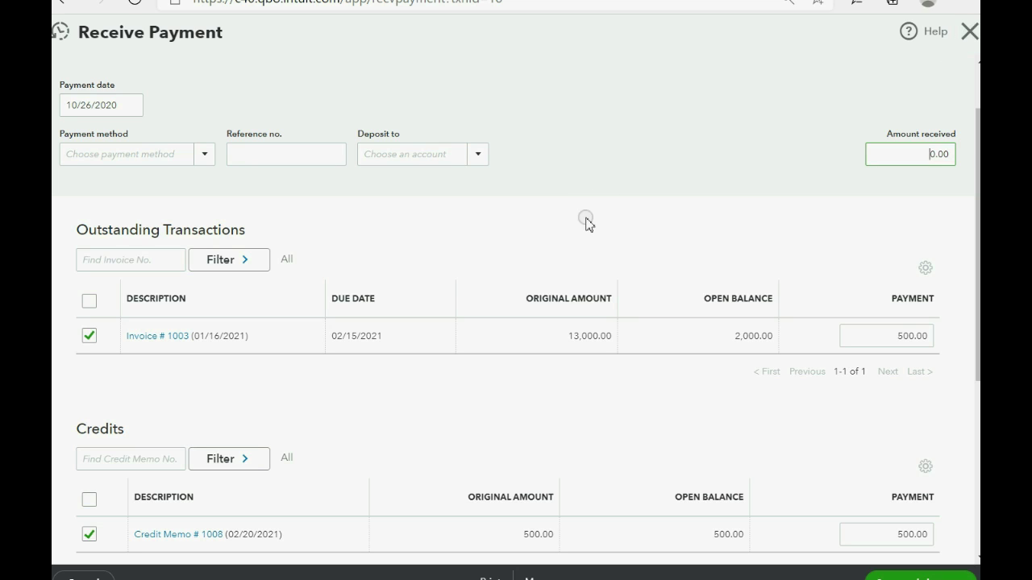
pyautogui.click(176, 337)
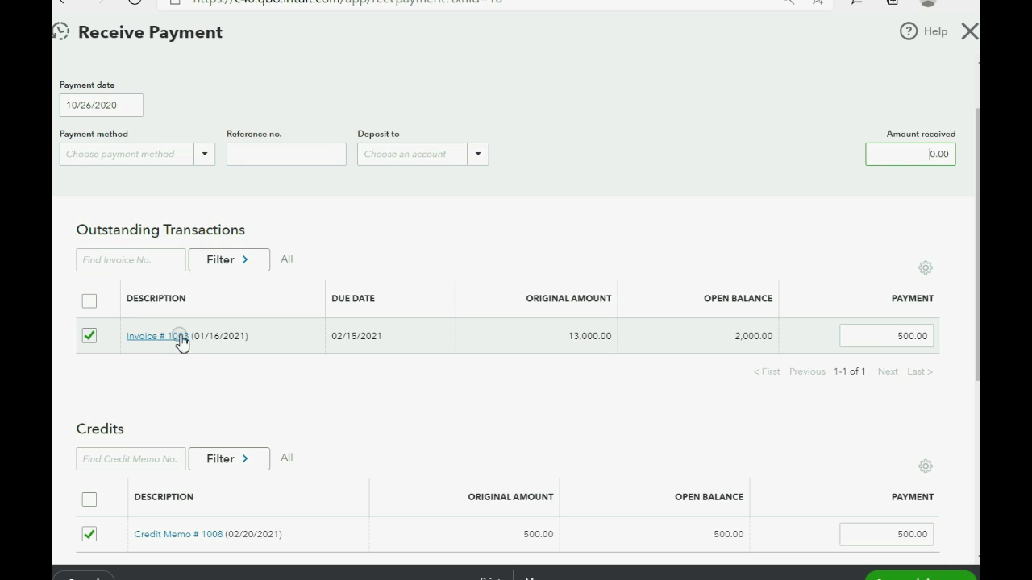